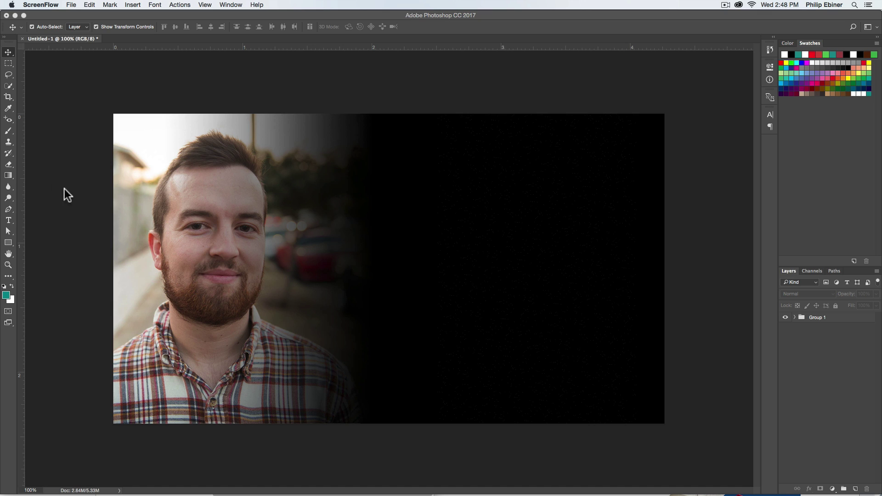
Drag Phil street headshot.jpg from Finder's Pictures folder into the document as a new layer.
key(super+Tab)
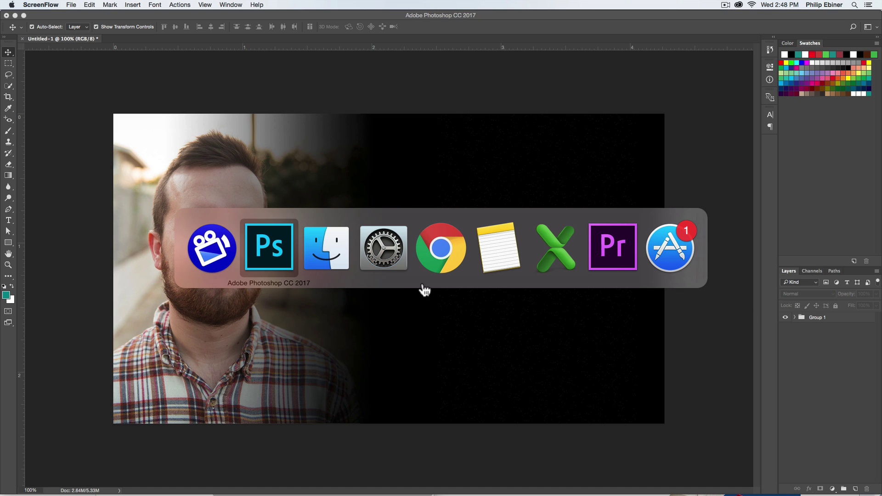
click(326, 248)
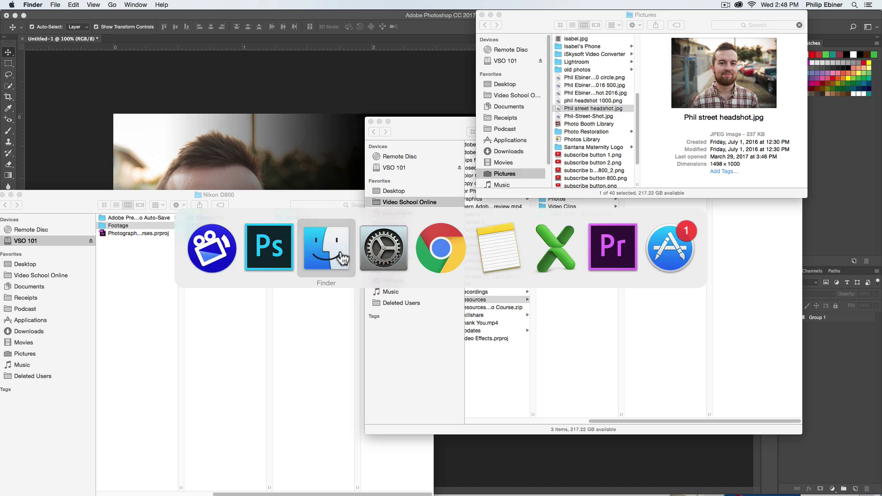
drag(594, 108, 242, 133)
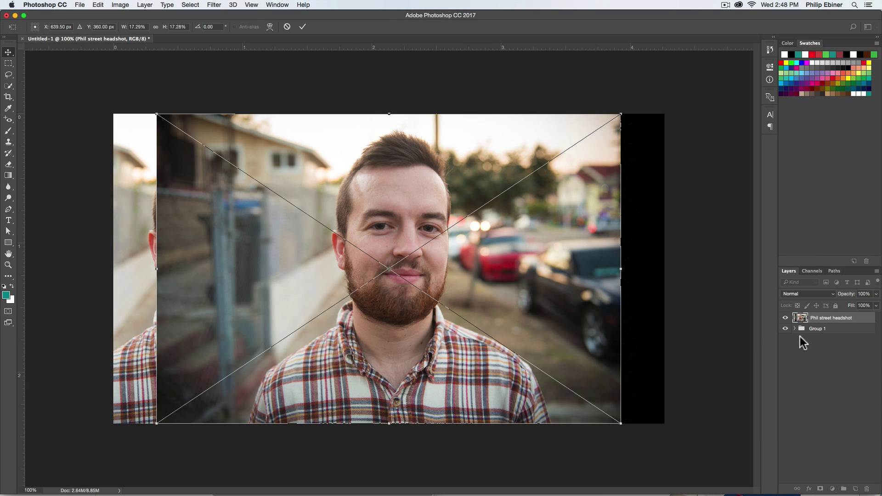
Commit the headshot placement, hide Group 1, and shift the photo to the canvas's right half.
key(Return)
click(785, 329)
drag(488, 254, 661, 253)
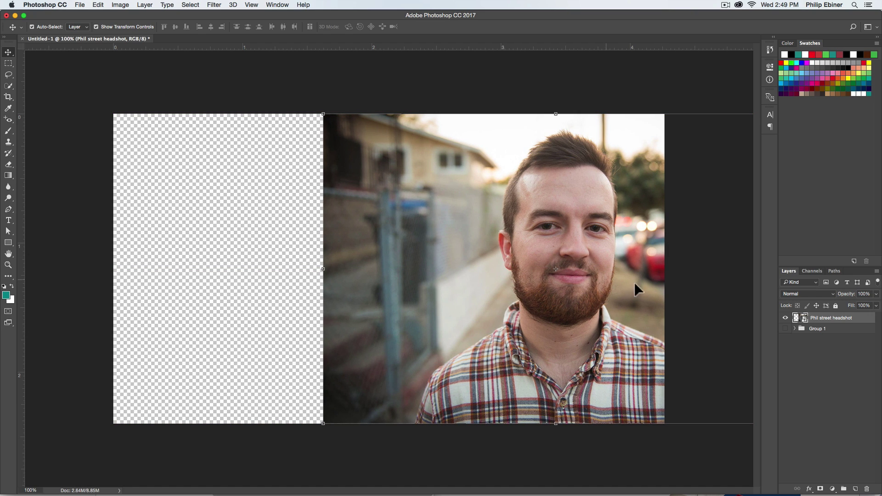
Add a Solid Color fill layer set to black (000000) above the headshot.
click(832, 489)
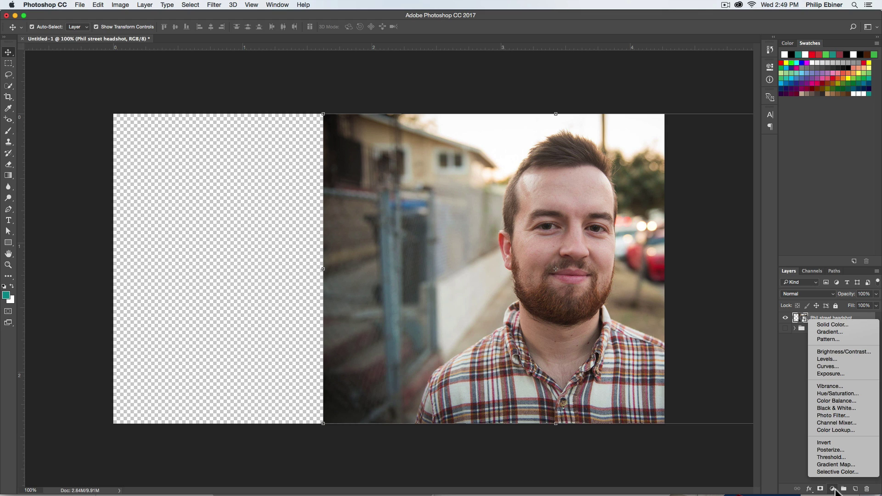
click(847, 325)
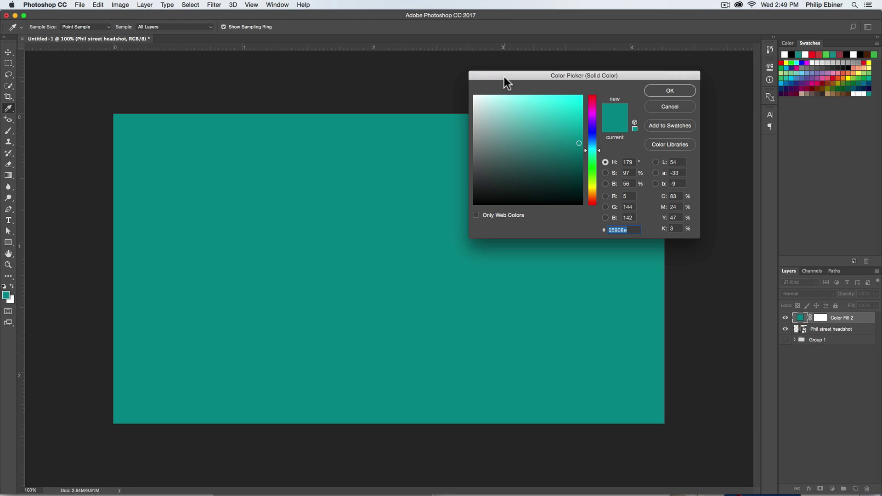
click(474, 204)
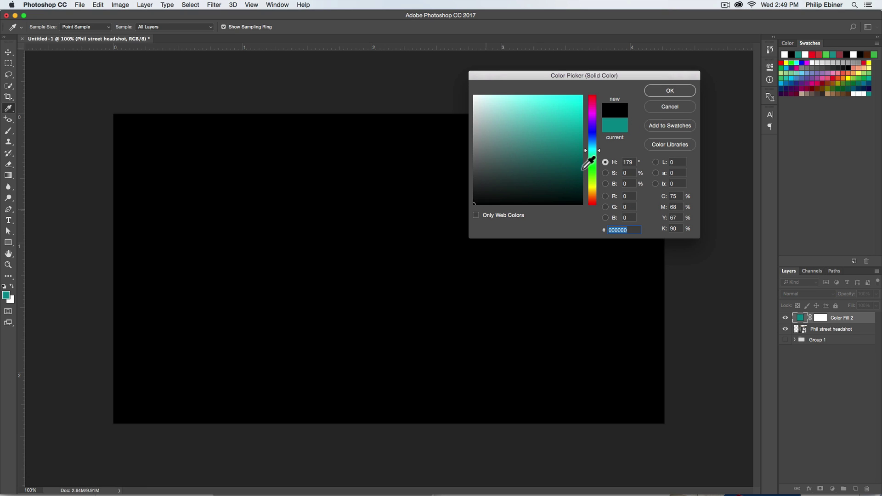
click(674, 93)
key(v)
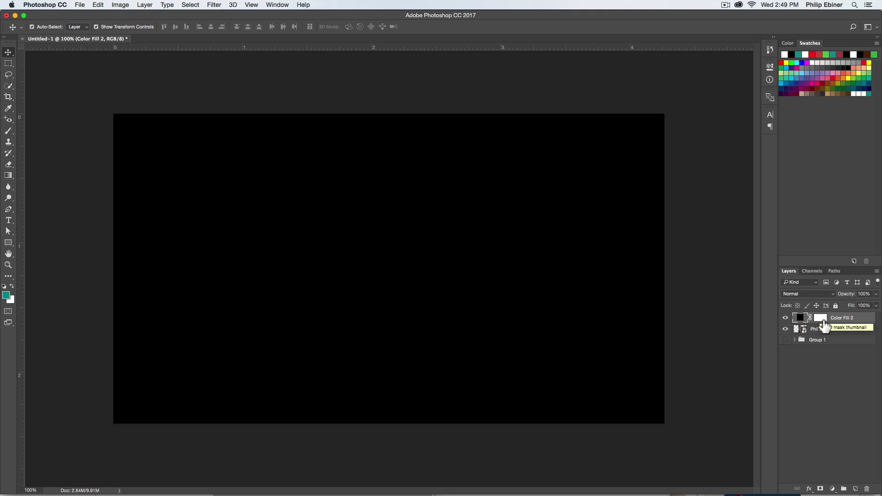
Paint a brush stroke on the Color Fill 2 mask to reveal part of the headshot.
click(823, 319)
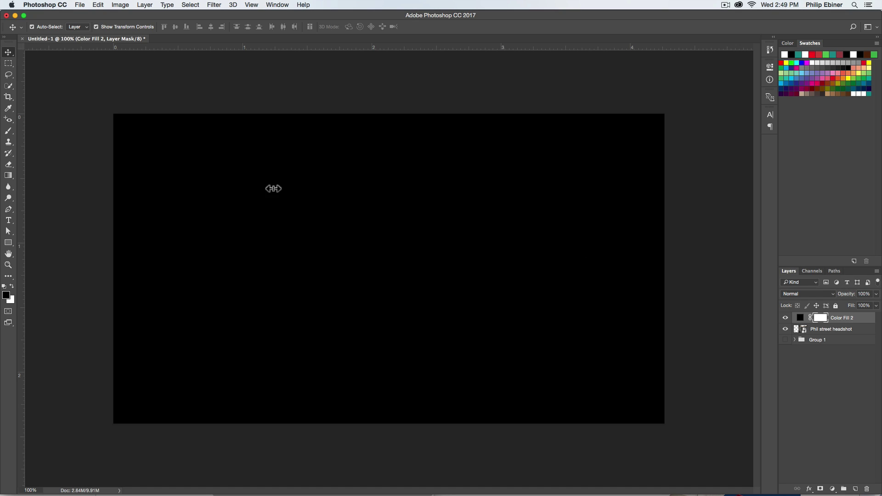
key(b)
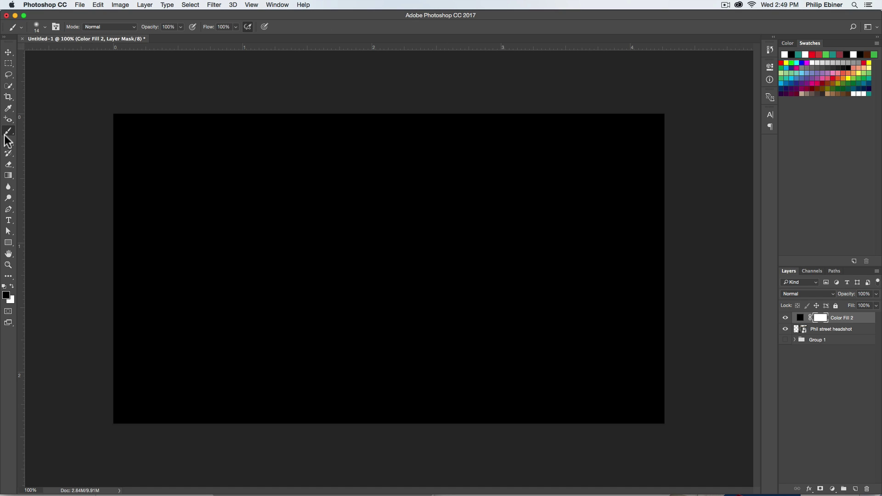
mouse_move(443, 205)
mouse_down()
mouse_move(395, 262)
mouse_move(400, 228)
mouse_move(524, 325)
mouse_move(613, 244)
mouse_move(503, 228)
mouse_move(404, 311)
mouse_move(561, 366)
mouse_move(613, 374)
mouse_move(574, 194)
mouse_move(532, 256)
mouse_move(438, 236)
mouse_up()
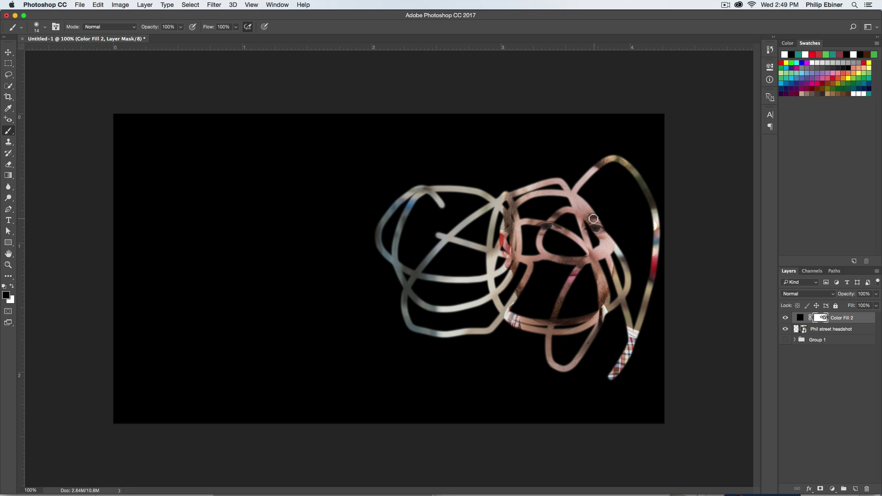
click(10, 299)
click(670, 90)
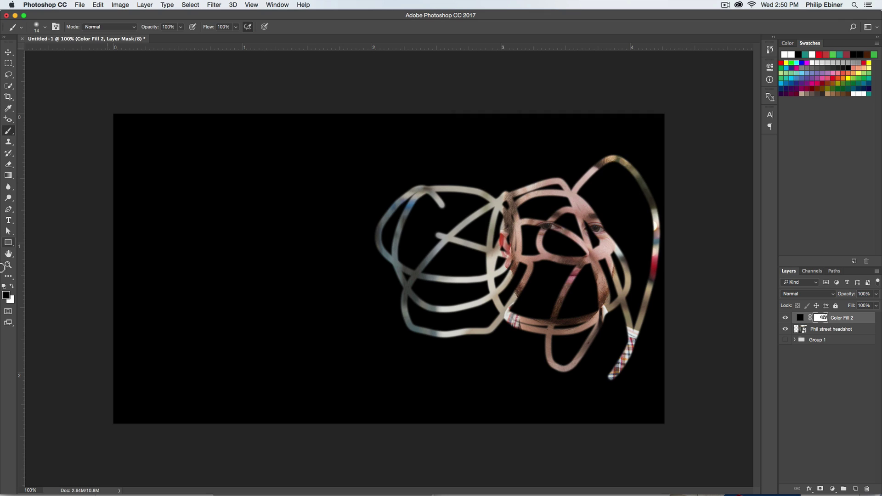
Paint over the reveal, enlarge the brush to 492 px, and fill the mask so black covers everything.
click(11, 286)
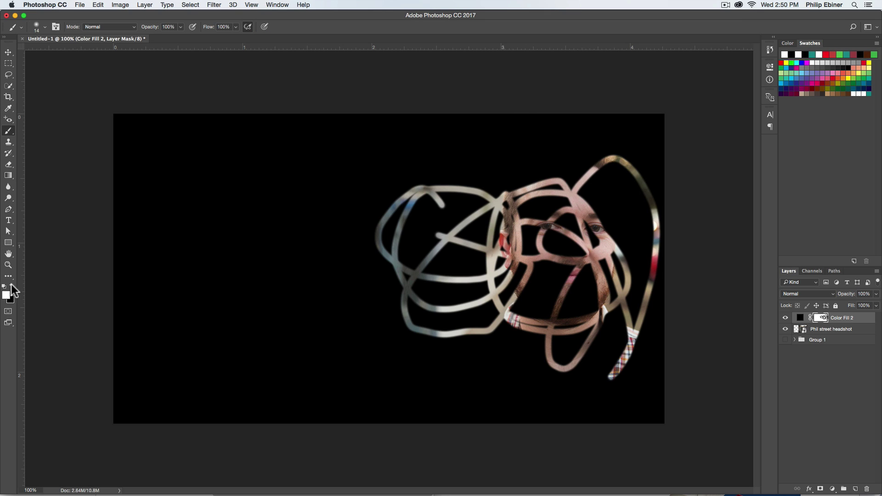
click(12, 286)
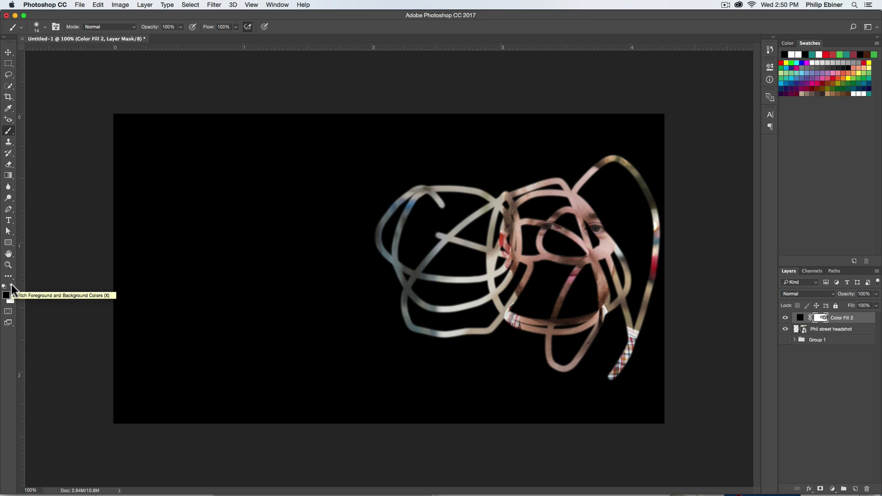
click(11, 286)
mouse_move(528, 164)
mouse_down()
mouse_move(558, 323)
mouse_move(530, 147)
mouse_move(509, 346)
mouse_move(443, 350)
mouse_move(412, 312)
mouse_move(457, 247)
mouse_move(456, 289)
mouse_move(459, 245)
mouse_move(477, 293)
mouse_up()
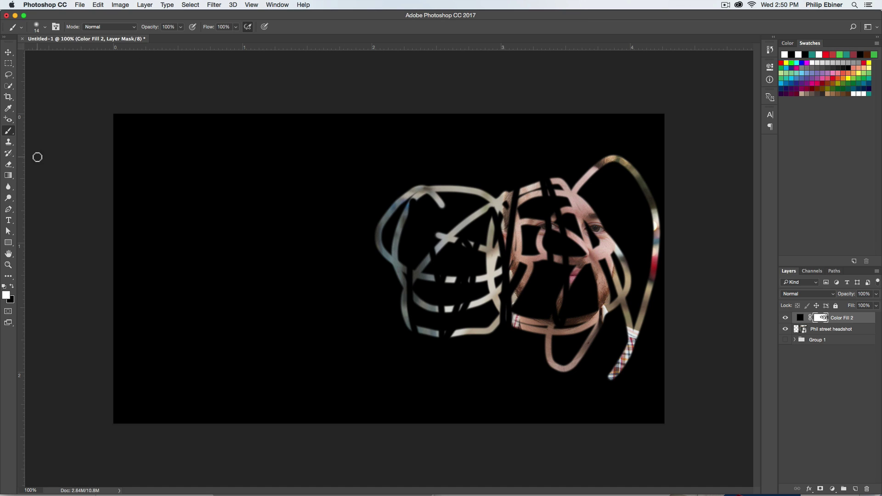
ctrl+alt+drag(405, 231, 515, 231)
key(alt+BackSpace)
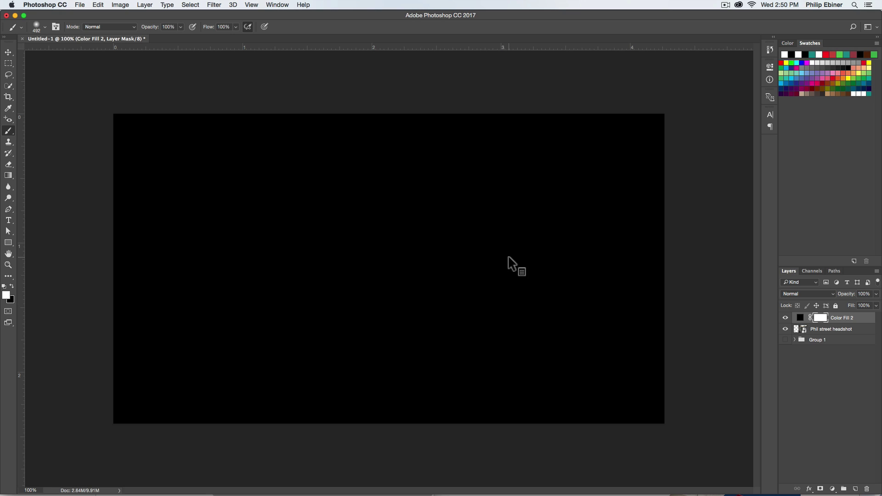
Draw a black-to-white gradient leftward across the Color Fill 2 mask, fading black into the headshot.
mouse_move(540, 266)
ctrl+alt+mouse_down()
mouse_move(434, 275)
mouse_move(536, 273)
ctrl+alt+mouse_up()
click(9, 175)
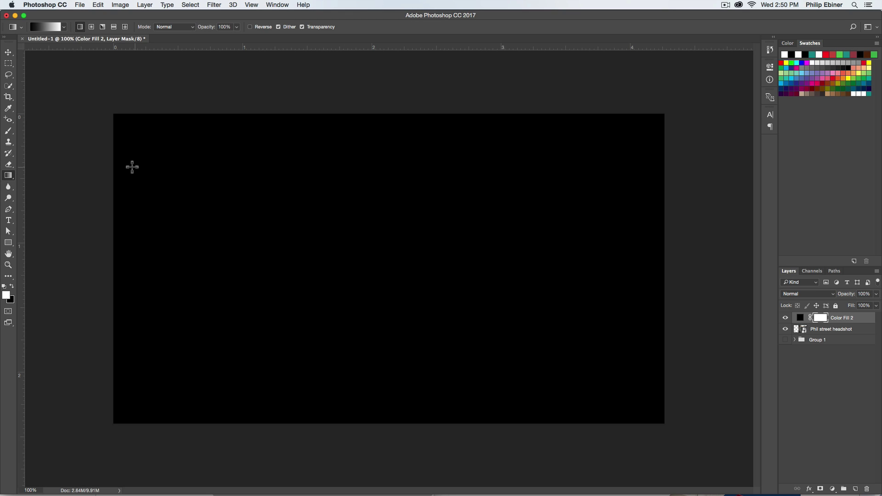
click(63, 26)
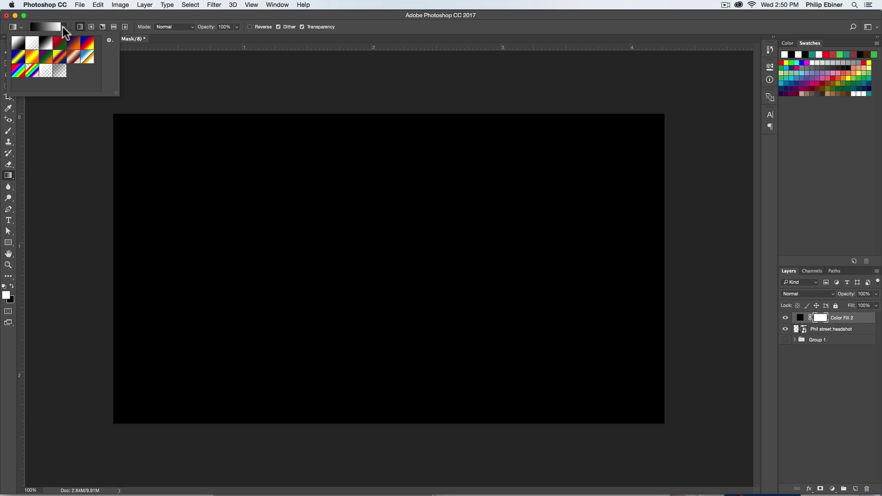
click(49, 50)
drag(585, 251, 389, 247)
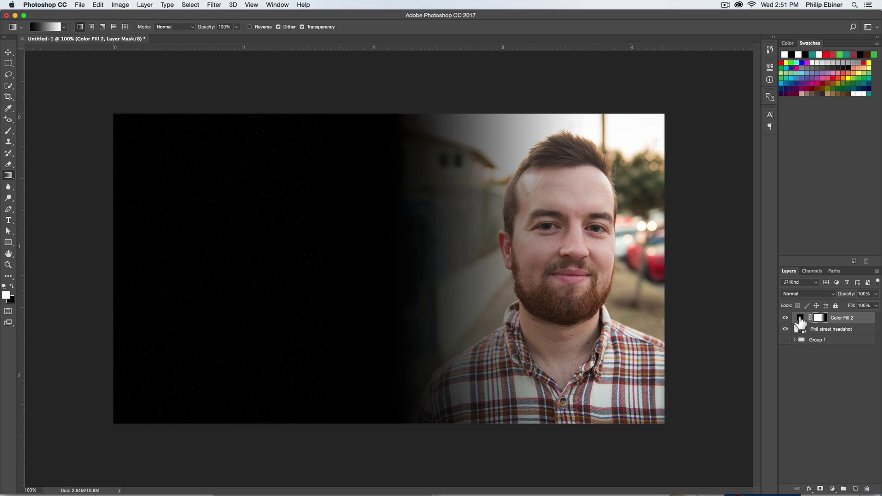
Compare with the fill hidden, then redraw the mask gradient until a short fade sits just left of the face.
click(786, 318)
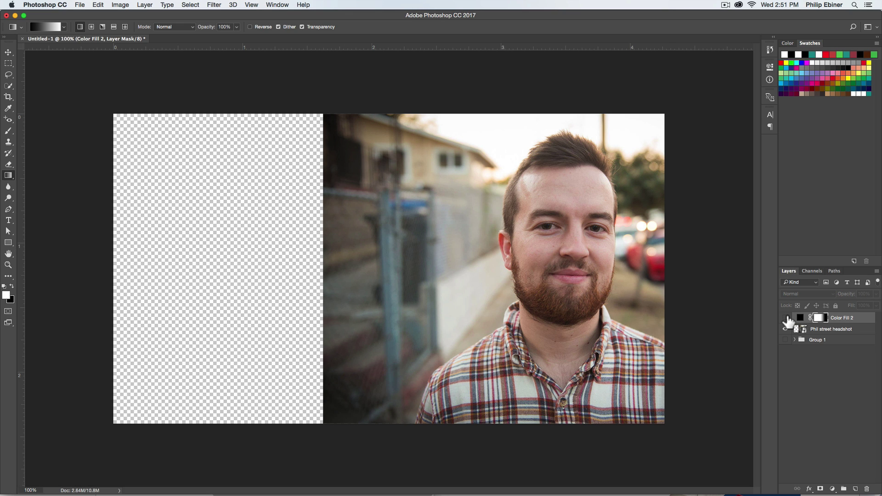
click(786, 317)
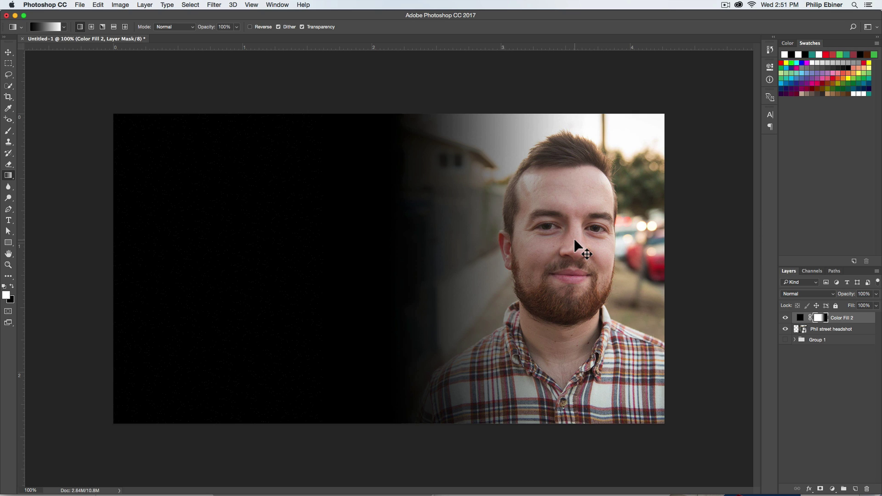
drag(572, 239, 461, 238)
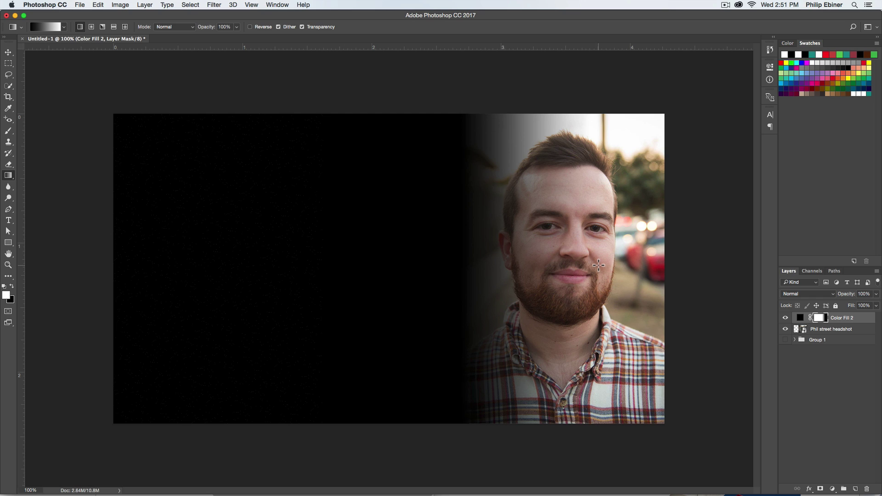
drag(598, 266, 524, 263)
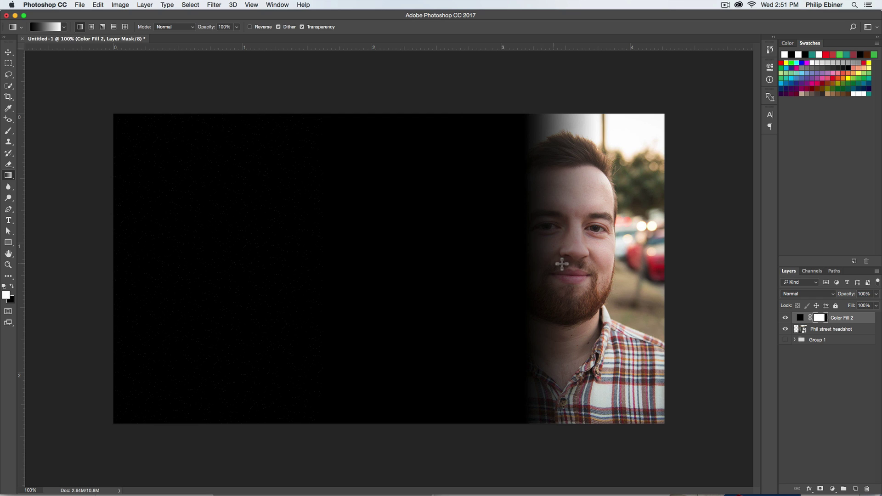
drag(629, 269, 426, 260)
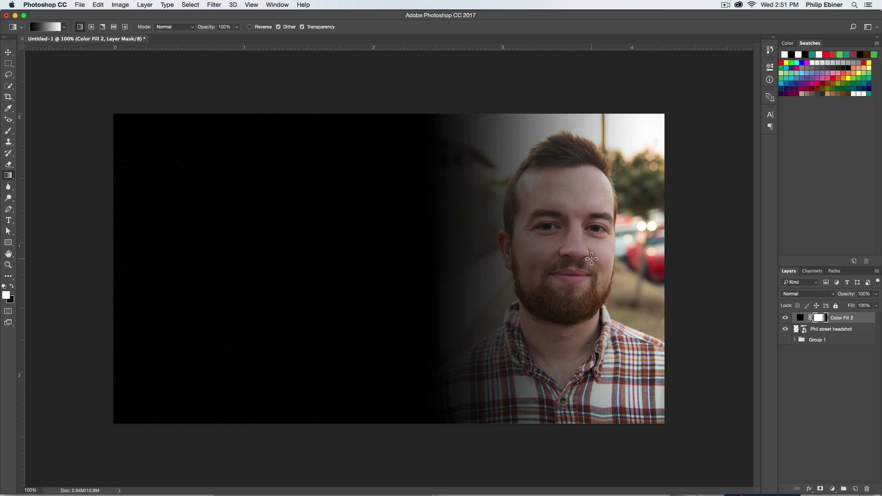
drag(481, 254, 441, 252)
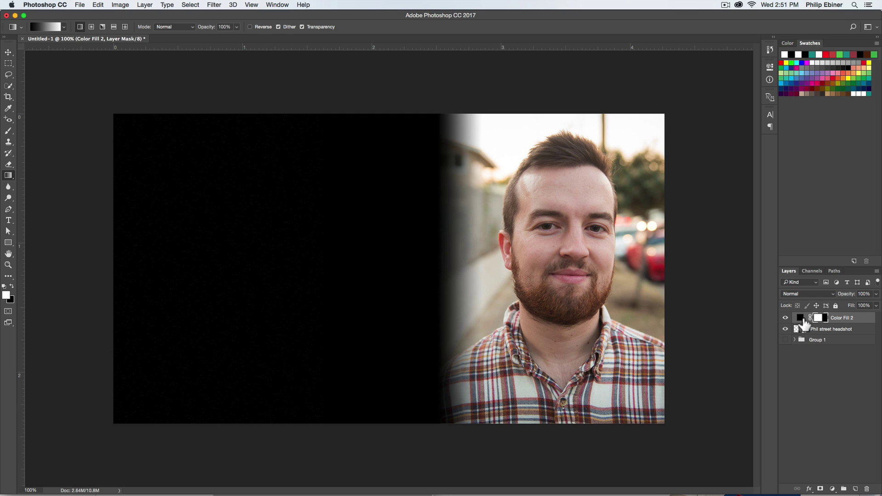
Change the Color Fill 2 layer's colour to red.
double_click(801, 318)
drag(564, 144, 578, 107)
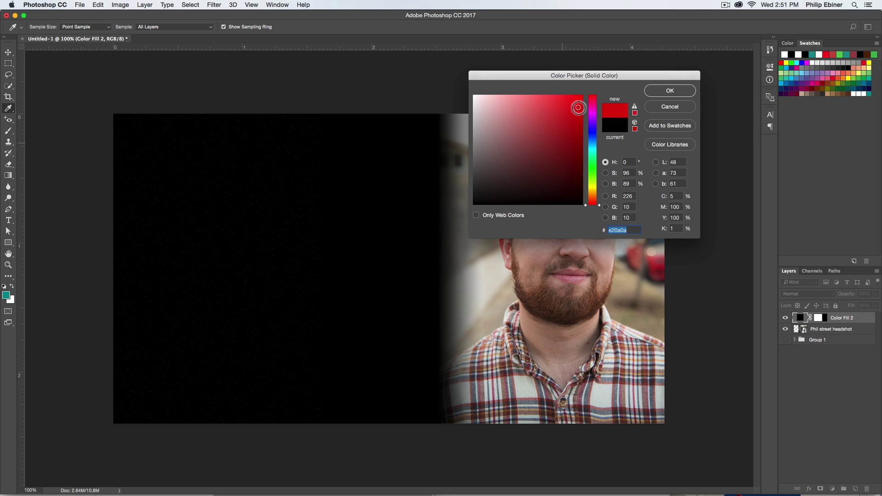
click(673, 90)
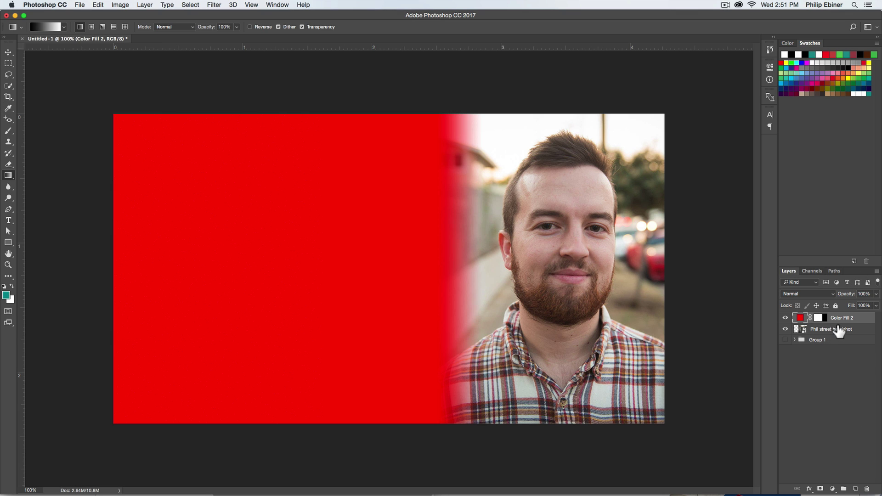
Delete the red Color Fill 2 layer and deselect all layers.
double_click(863, 317)
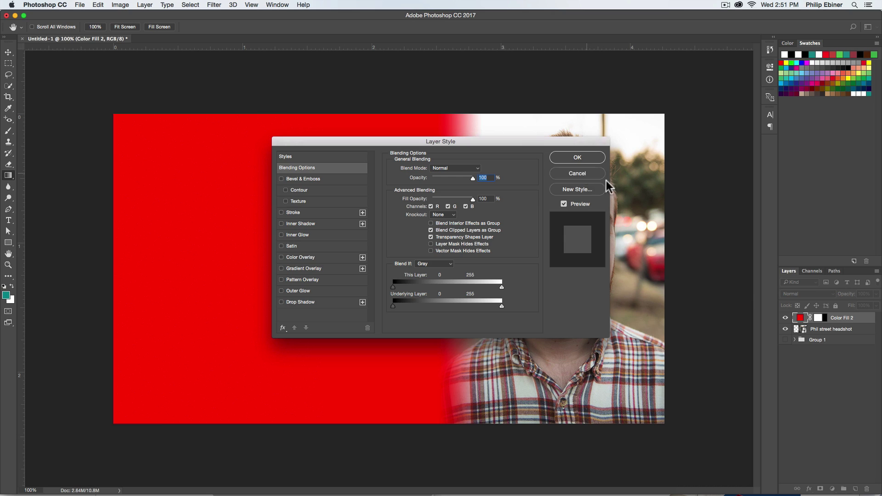
key(Escape)
key(Delete)
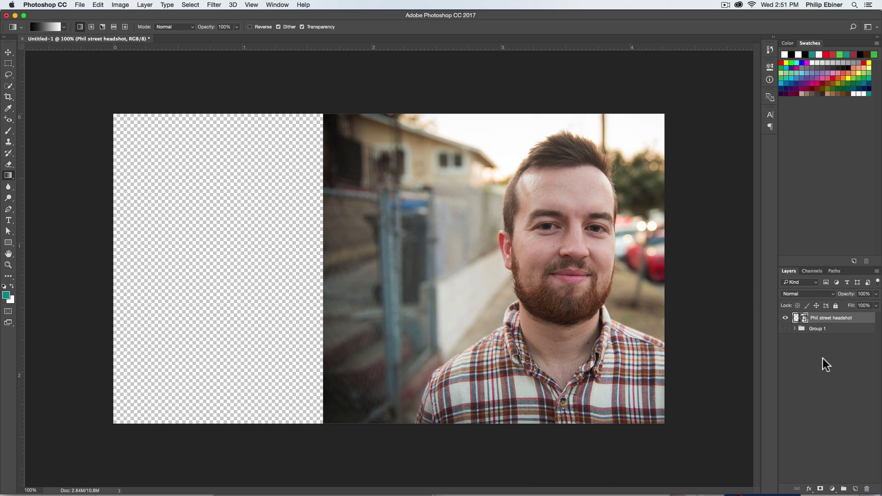
click(823, 422)
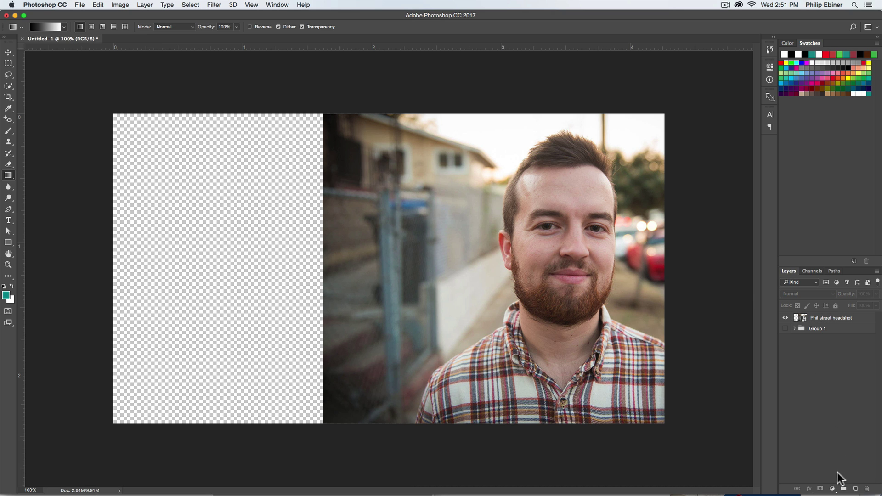
click(833, 489)
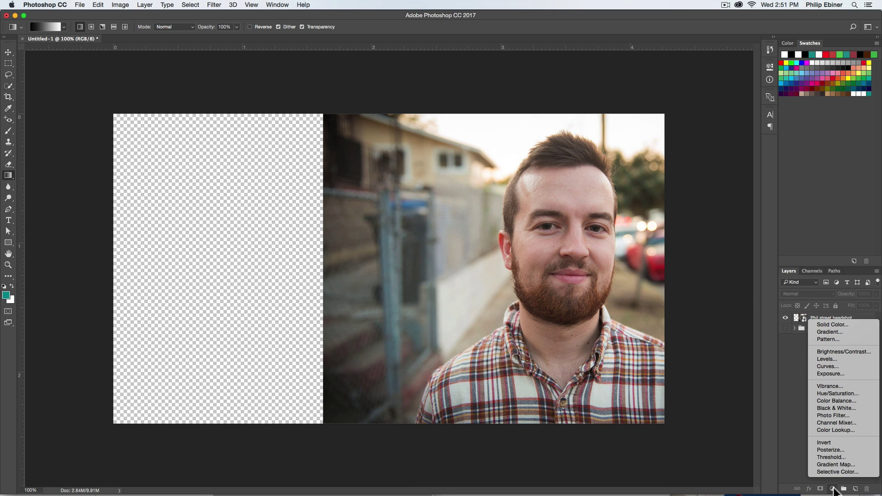
Add a teal (05908e) solid colour fill layer and target its layer mask.
click(847, 324)
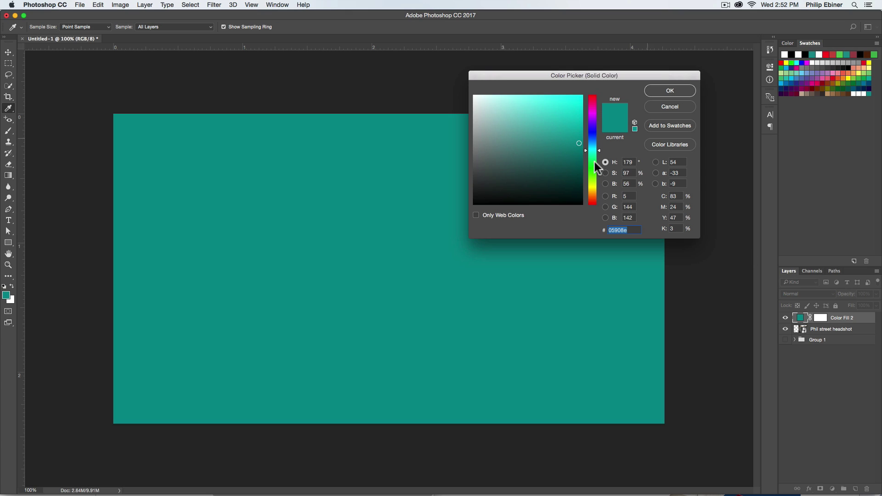
click(684, 92)
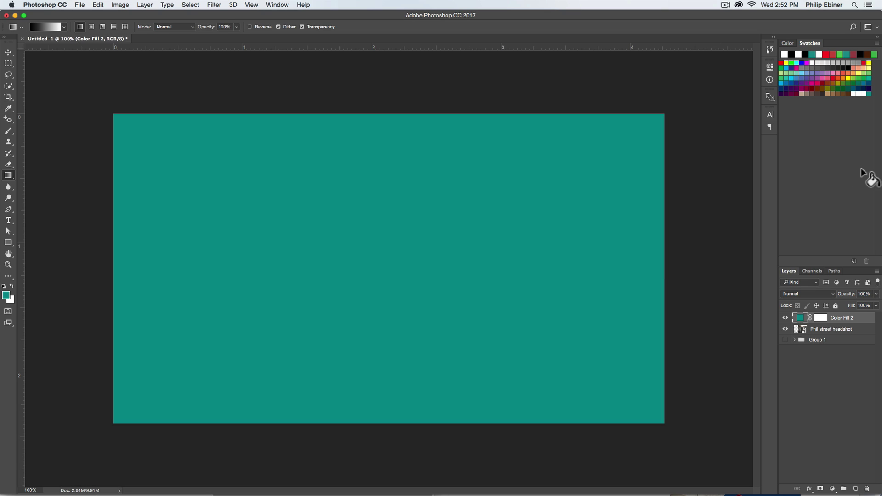
click(822, 318)
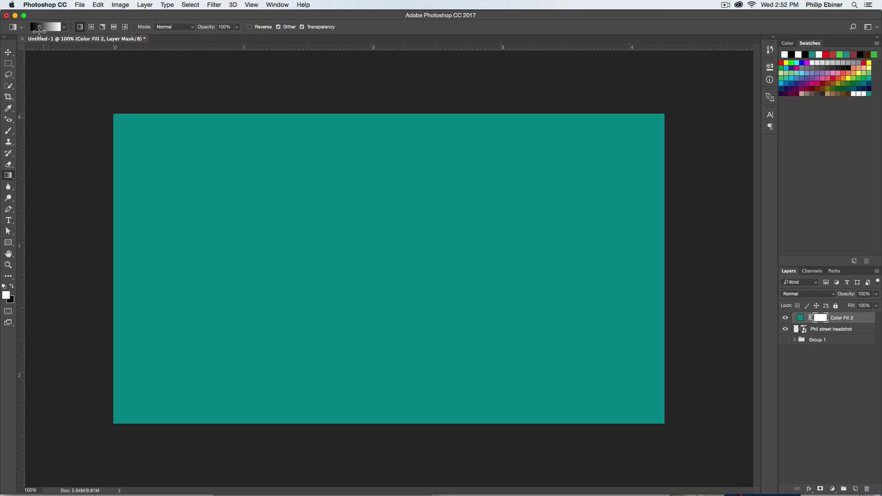
Draw a black-to-white gradient leftward on the teal fill's mask, redoing it until the face shows.
click(65, 27)
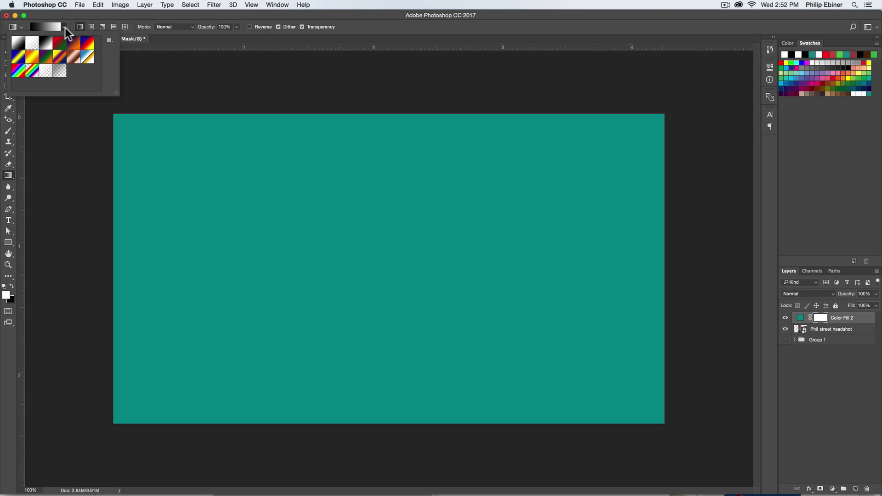
click(17, 54)
drag(552, 229, 365, 229)
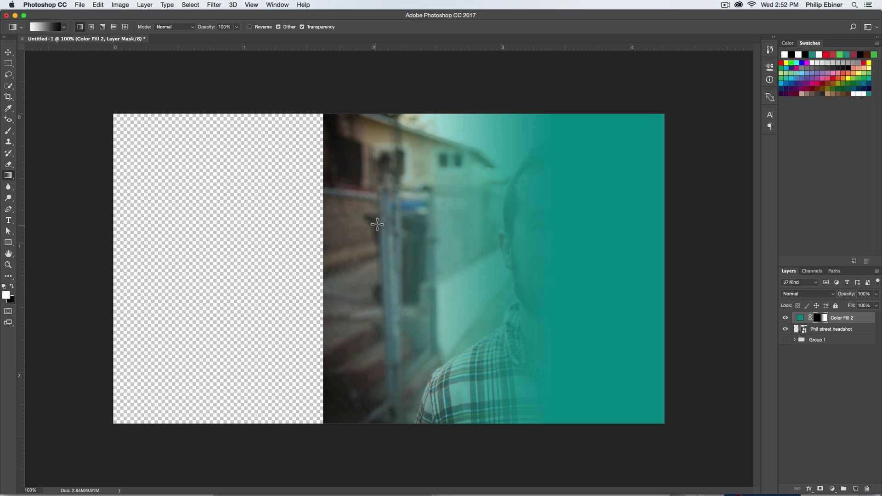
key(super+z)
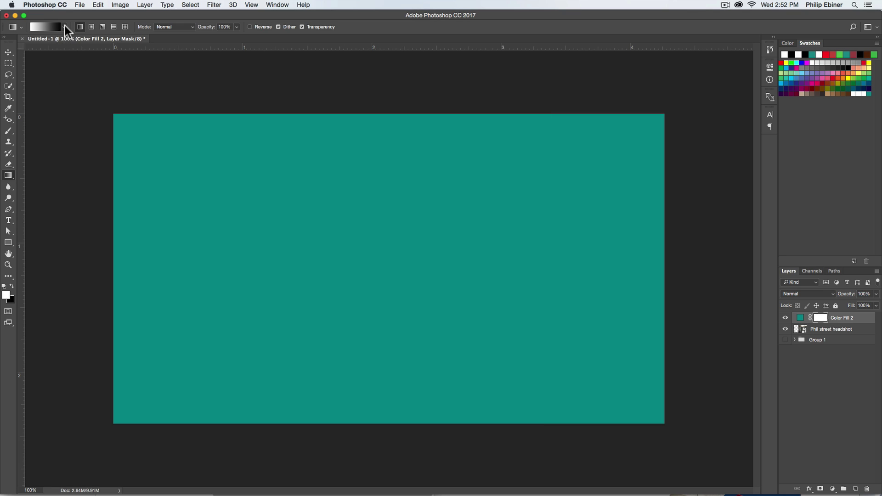
click(64, 26)
click(48, 47)
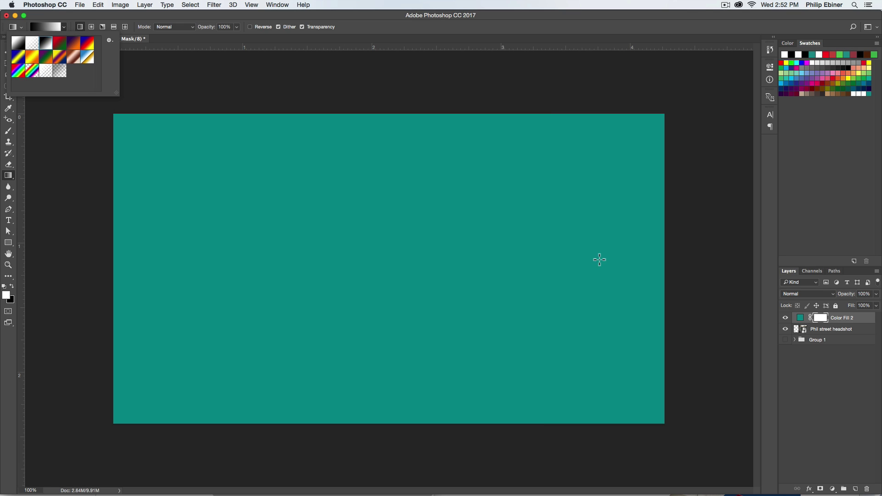
drag(597, 254, 455, 253)
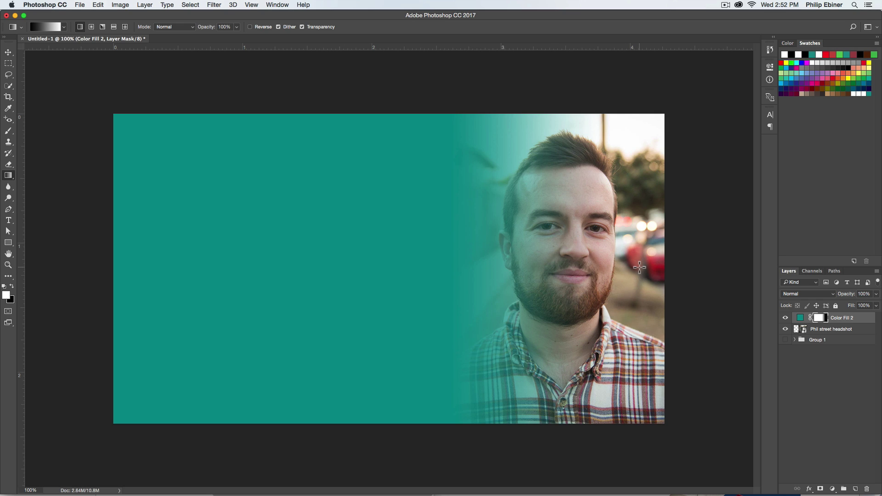
drag(639, 267, 395, 255)
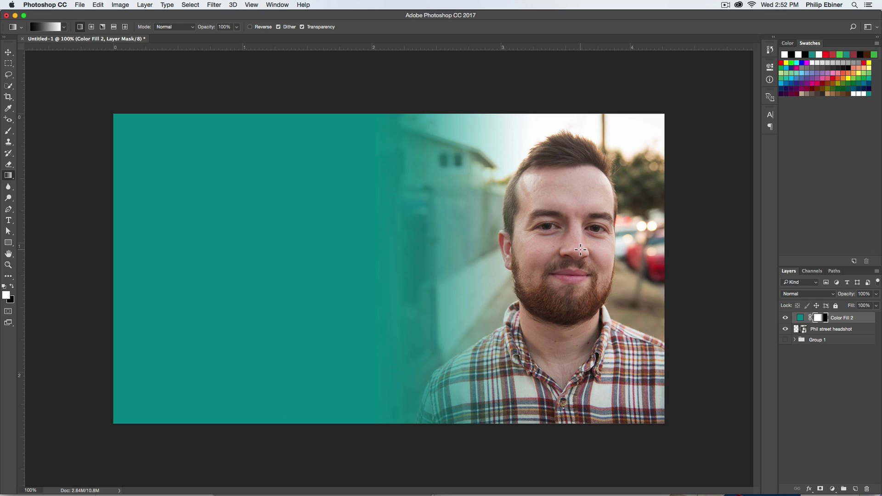